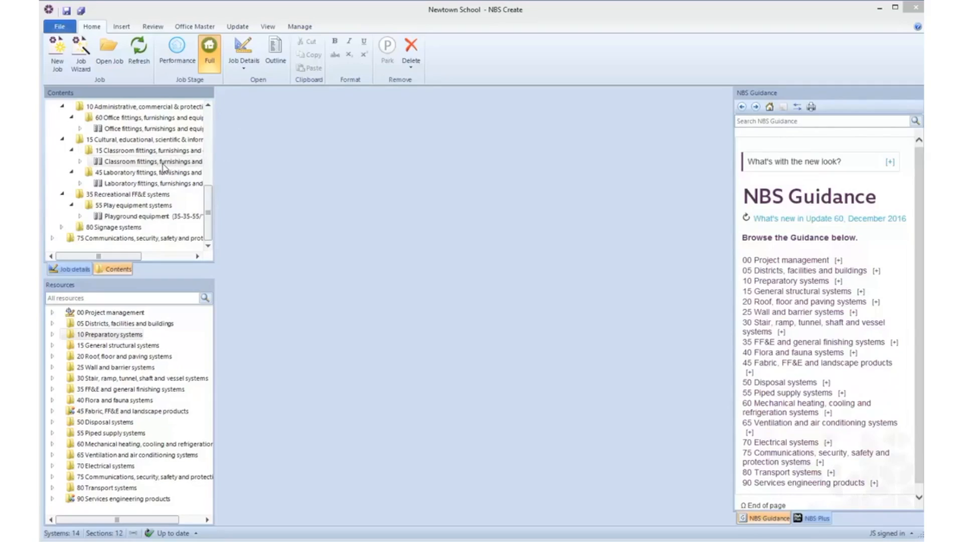
Open the Classroom fittings, Laboratory fittings and Playground equipment systems from the job contents
{"action": "double_click", "coordinate": [164, 165]}
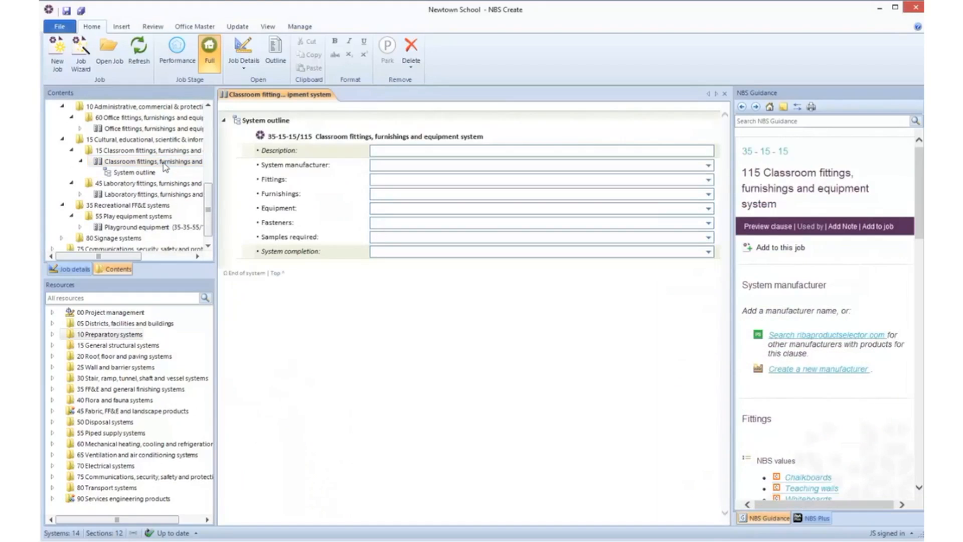
{"action": "double_click", "coordinate": [164, 196]}
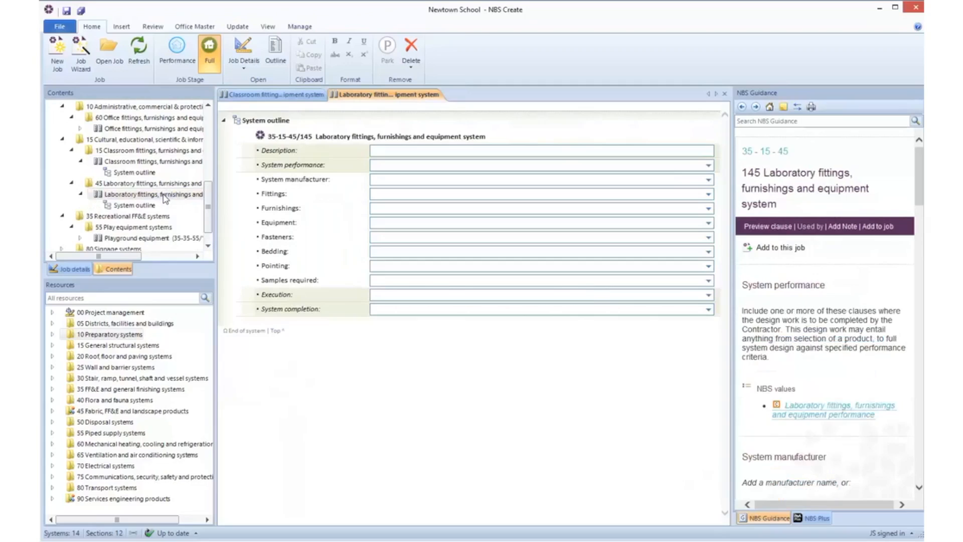
{"action": "double_click", "coordinate": [160, 238]}
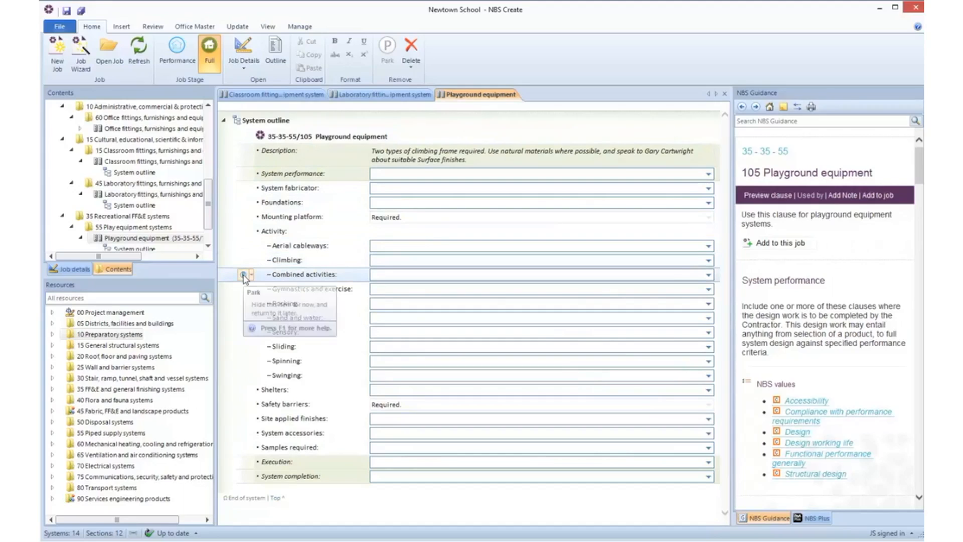
Park the Combined activities clause item and delete the Rocking clause item from the Playground equipment outline
{"action": "left_click", "coordinate": [243, 275]}
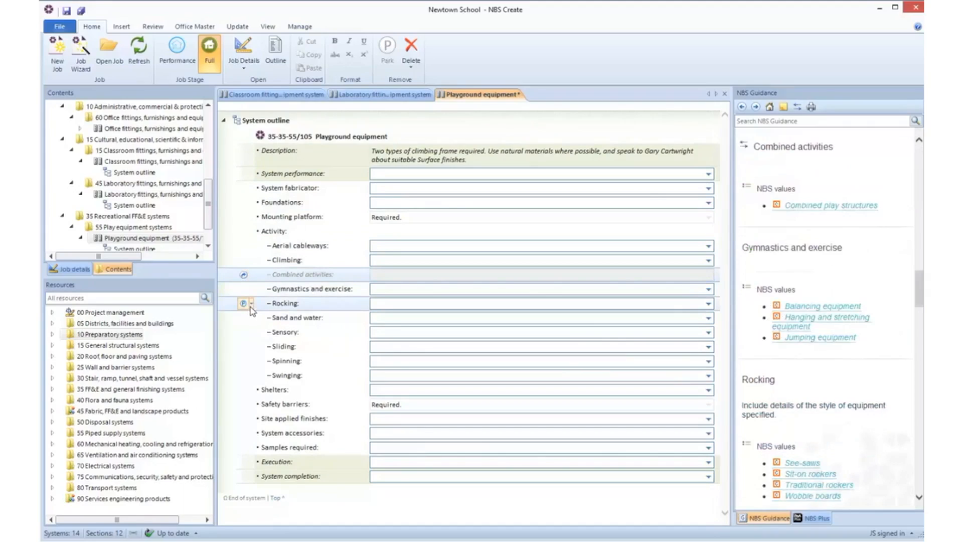
{"action": "left_click", "coordinate": [252, 307]}
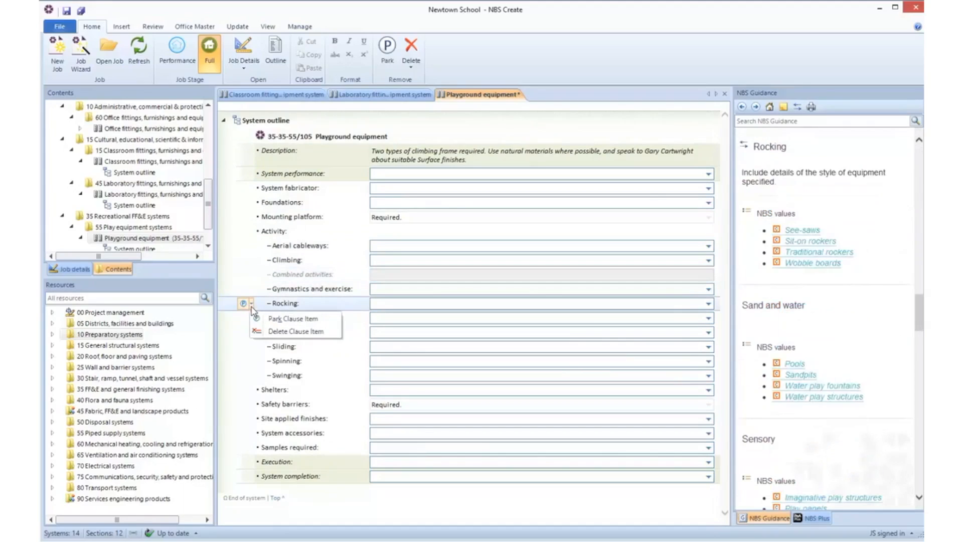
{"action": "left_click", "coordinate": [272, 332]}
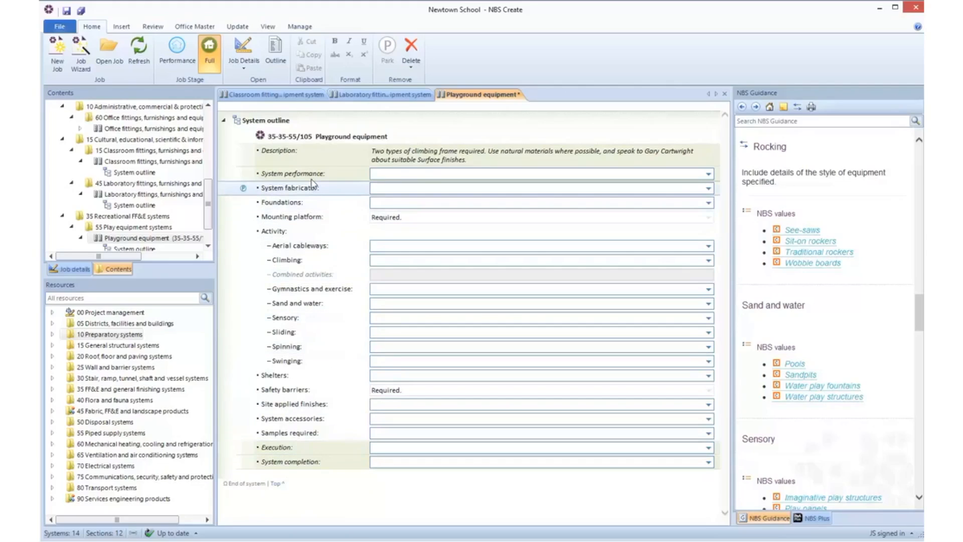
{"action": "right_click", "coordinate": [311, 140]}
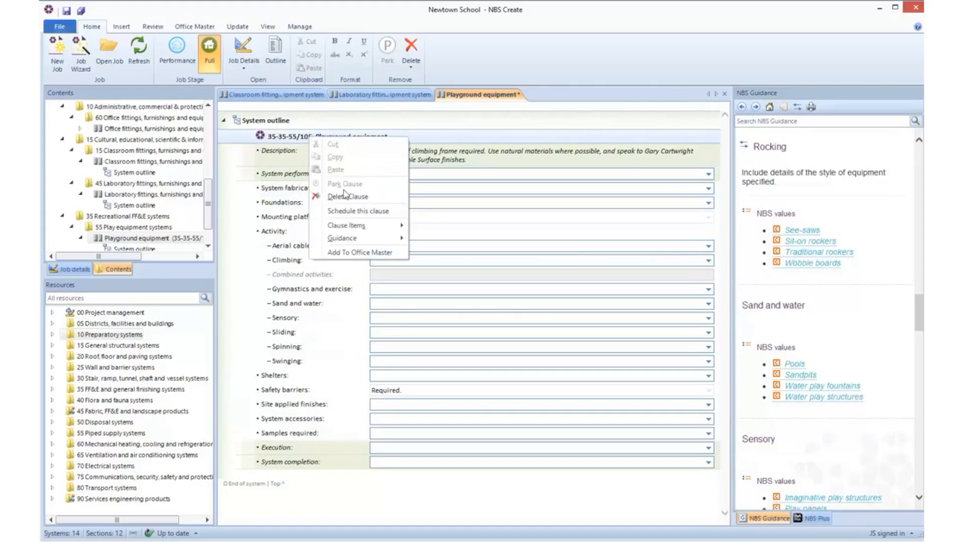
{"action": "mouse_move", "coordinate": [355, 228]}
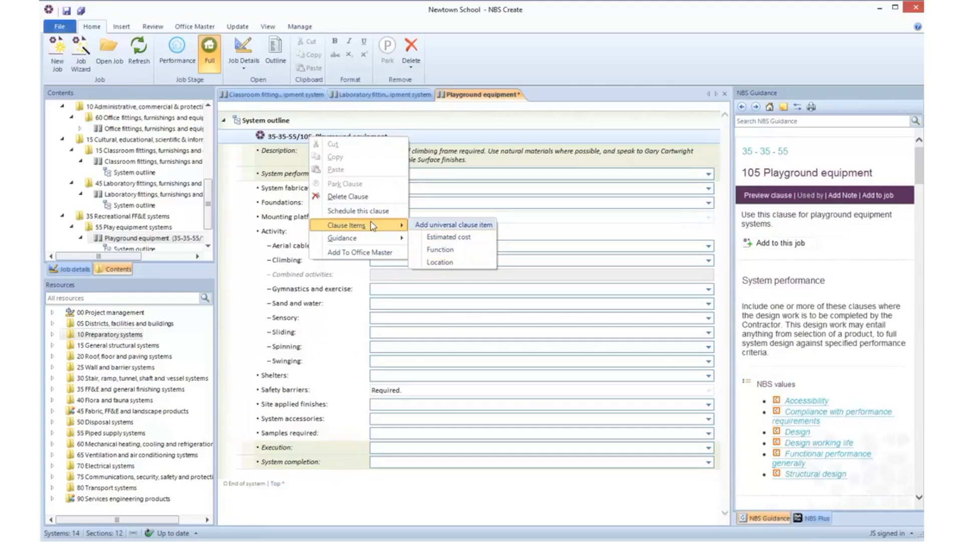
{"action": "left_click", "coordinate": [326, 502]}
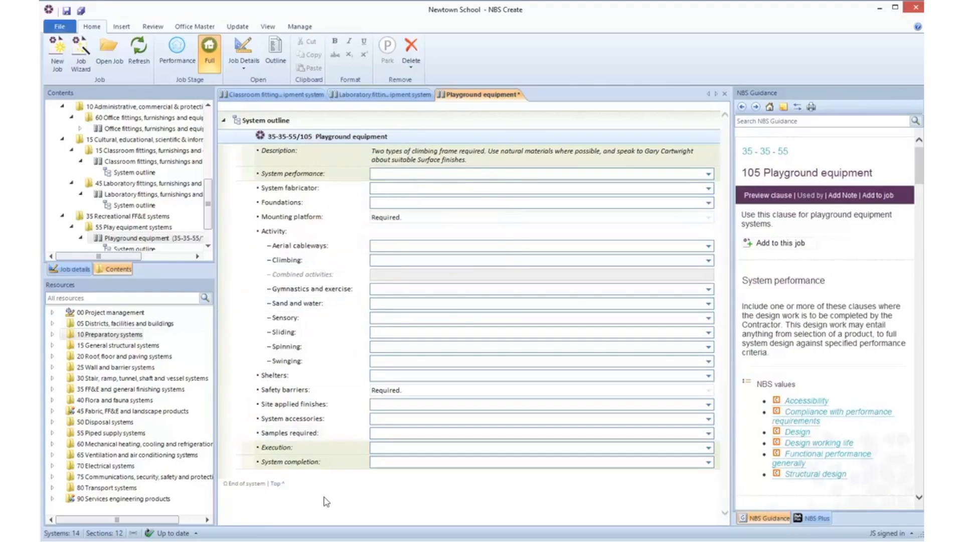
Set the System performance of the Playground equipment to Accessibility and Functional performance generally
{"action": "left_click", "coordinate": [522, 174]}
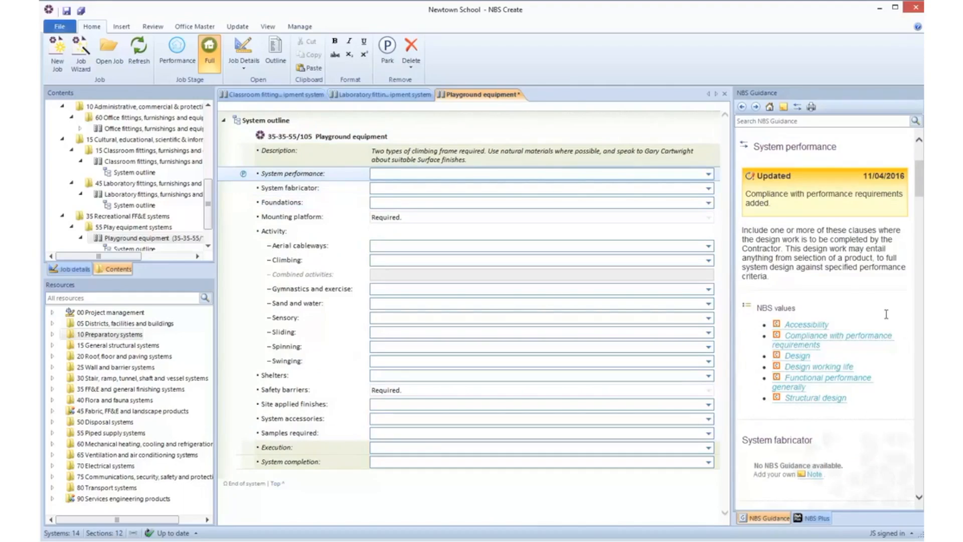
{"action": "left_click", "coordinate": [708, 174]}
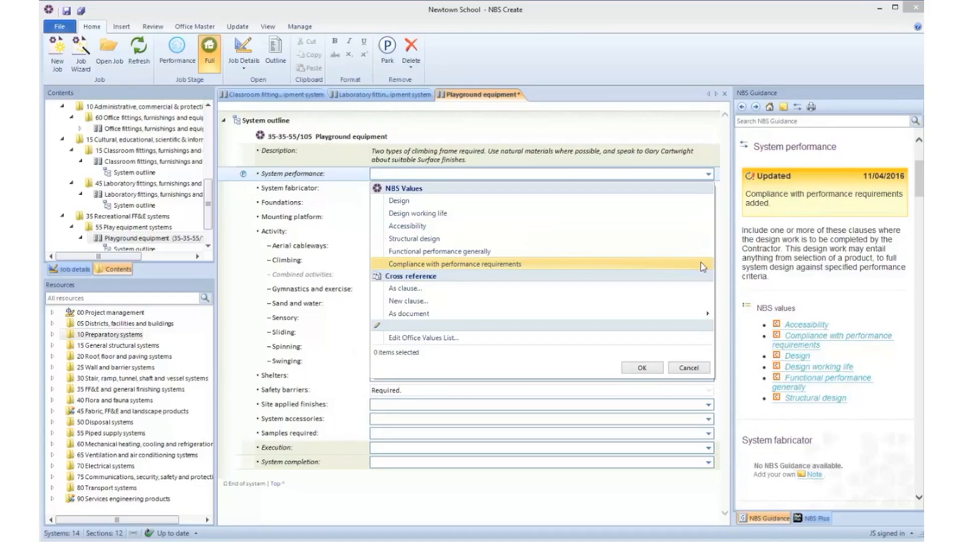
{"action": "left_click", "coordinate": [695, 231]}
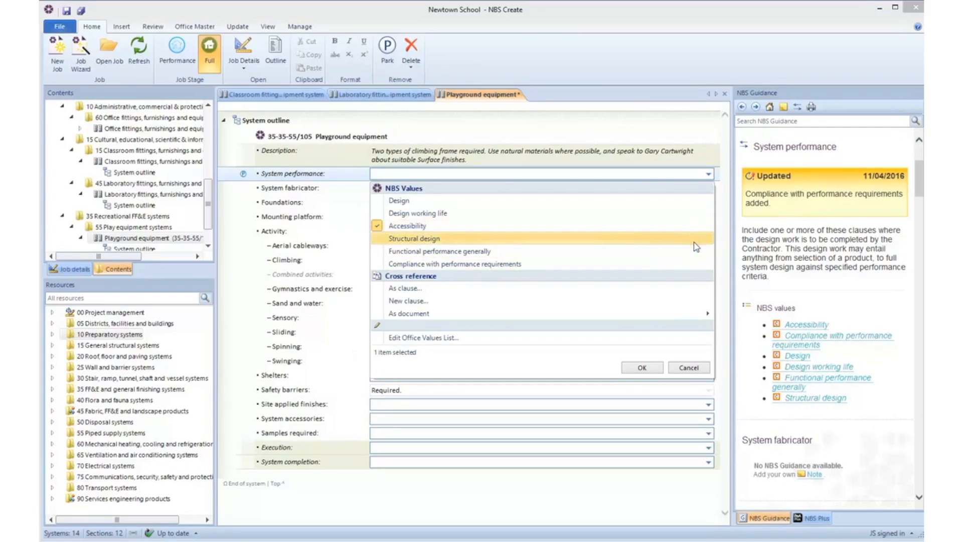
{"action": "left_click", "coordinate": [697, 255]}
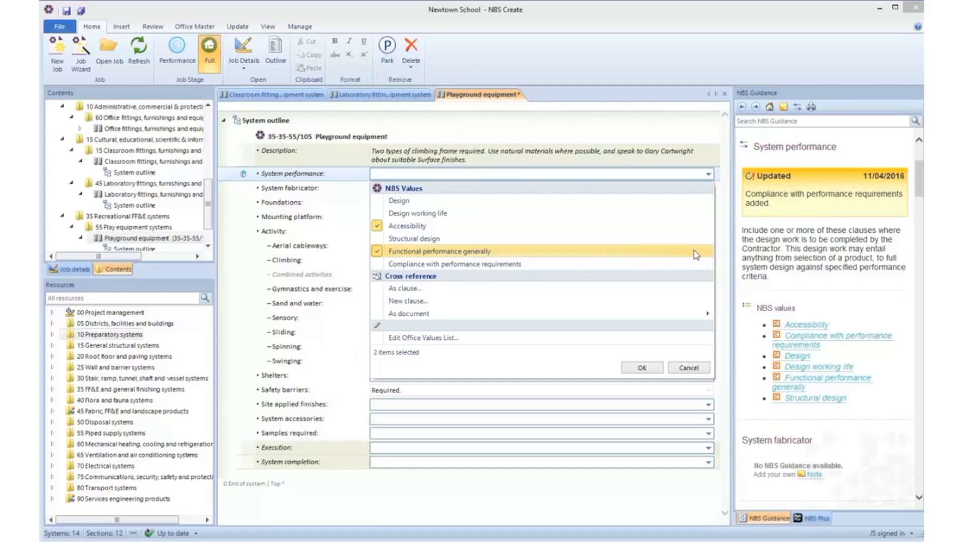
{"action": "left_click", "coordinate": [642, 369]}
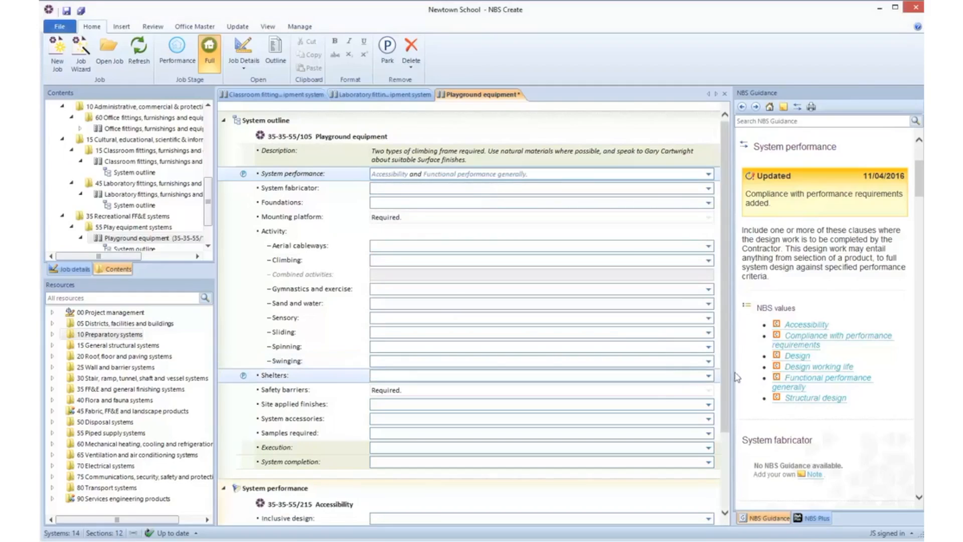
Open the guidance for the Accessibility clause and add Structural design to the System performance values
{"action": "left_click", "coordinate": [819, 327]}
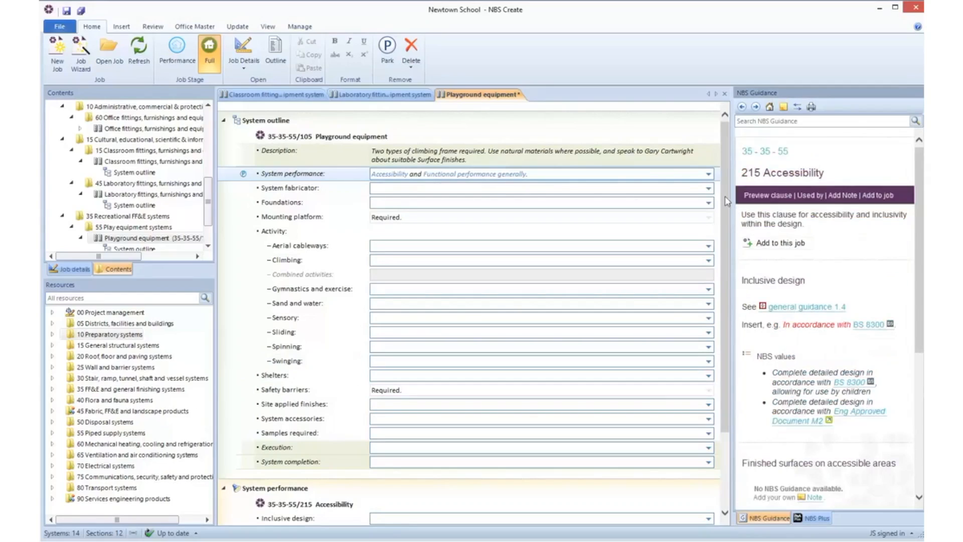
{"action": "left_click", "coordinate": [709, 175]}
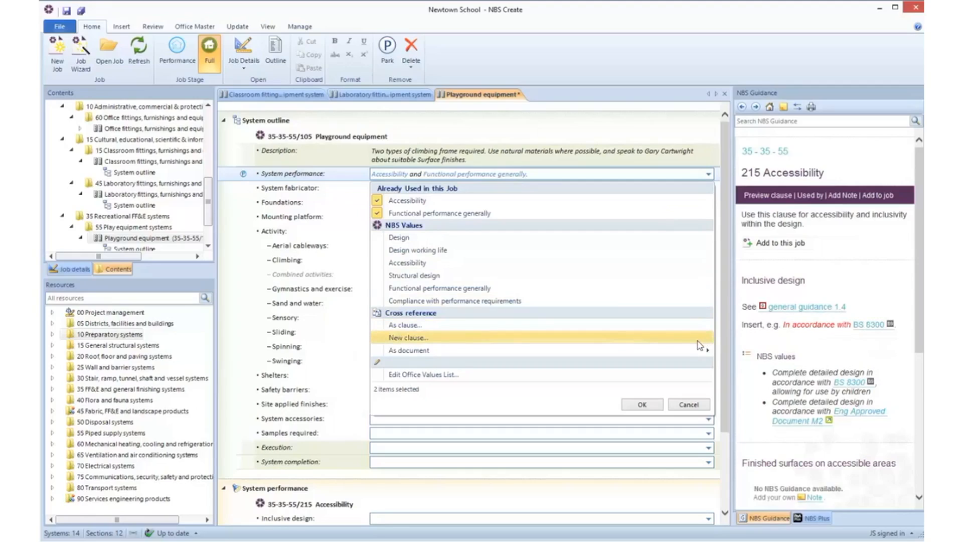
{"action": "mouse_move", "coordinate": [688, 352]}
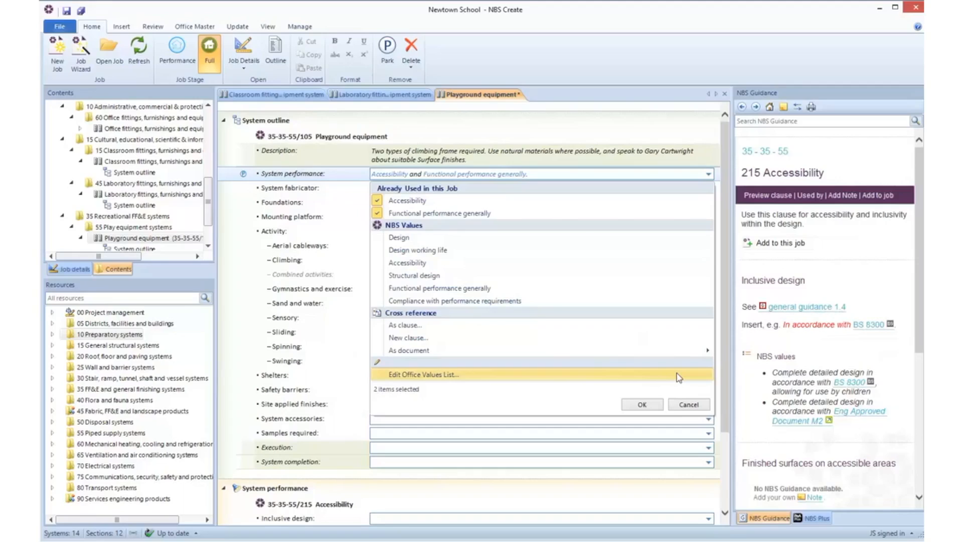
{"action": "left_click", "coordinate": [618, 283]}
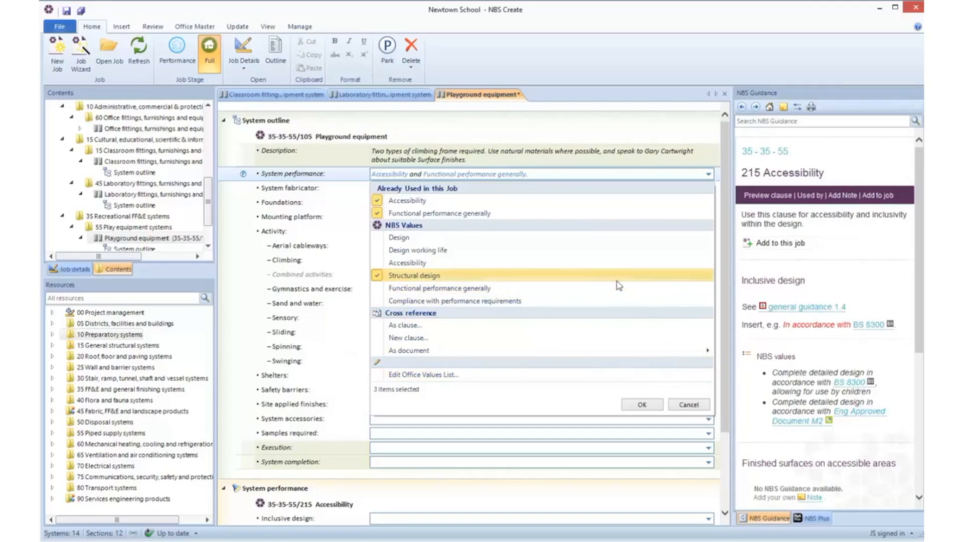
{"action": "left_click", "coordinate": [637, 403]}
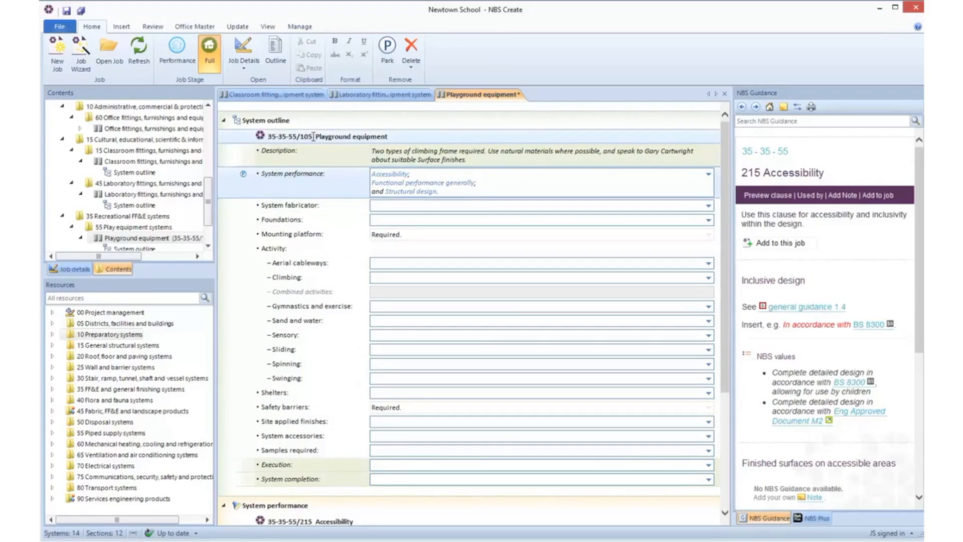
Highlight the clause number suffixes of the Playground equipment outline and the Accessibility clause to compare their numbering
{"action": "left_click_drag", "start_coordinate": [314, 136], "coordinate": [296, 136]}
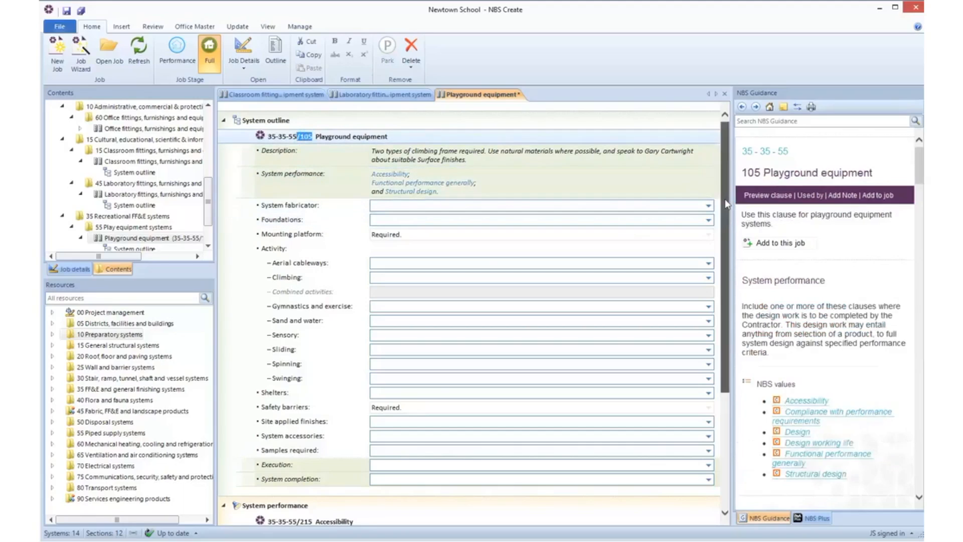
{"action": "left_click_drag", "start_coordinate": [725, 199], "coordinate": [724, 311]}
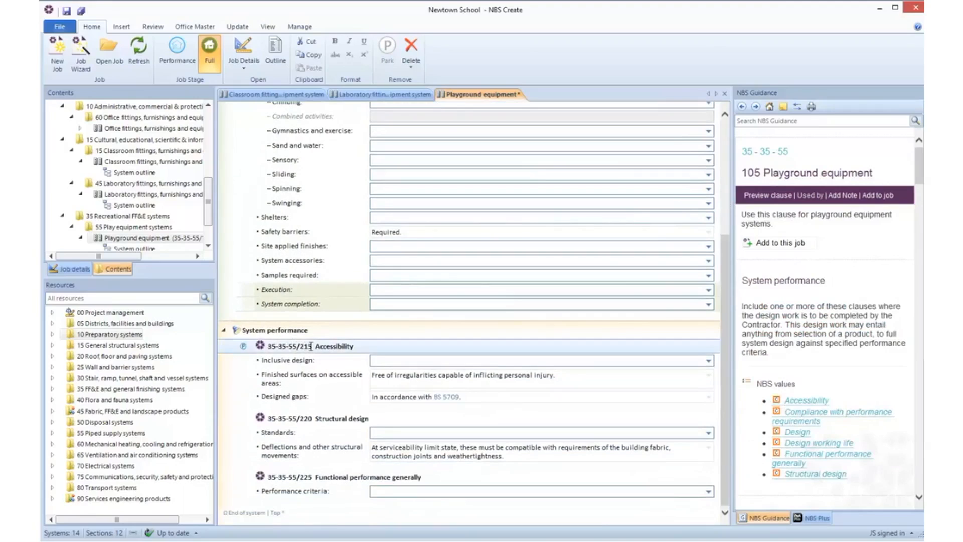
{"action": "left_click_drag", "start_coordinate": [311, 346], "coordinate": [297, 347]}
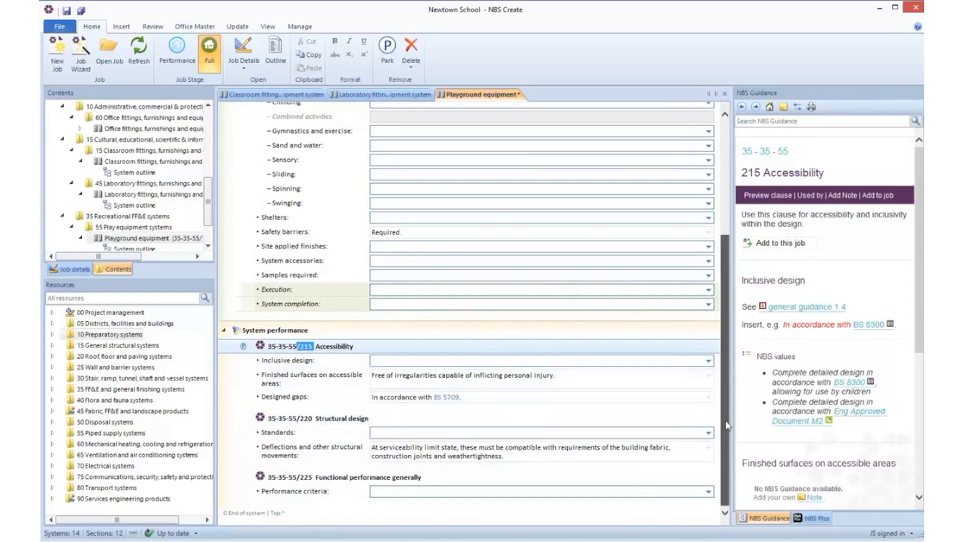
{"action": "left_click_drag", "start_coordinate": [726, 421], "coordinate": [726, 420]}
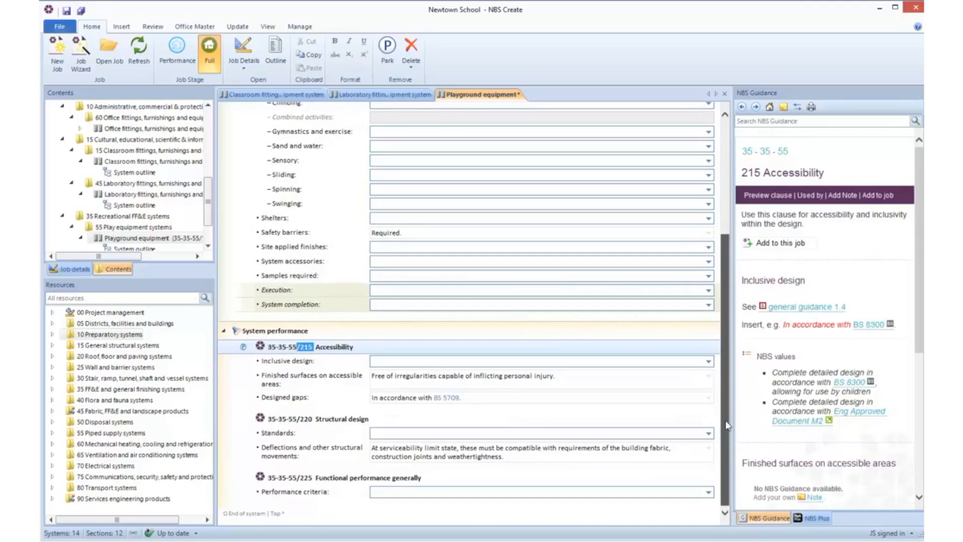
{"action": "left_click_drag", "start_coordinate": [727, 425], "coordinate": [727, 300]}
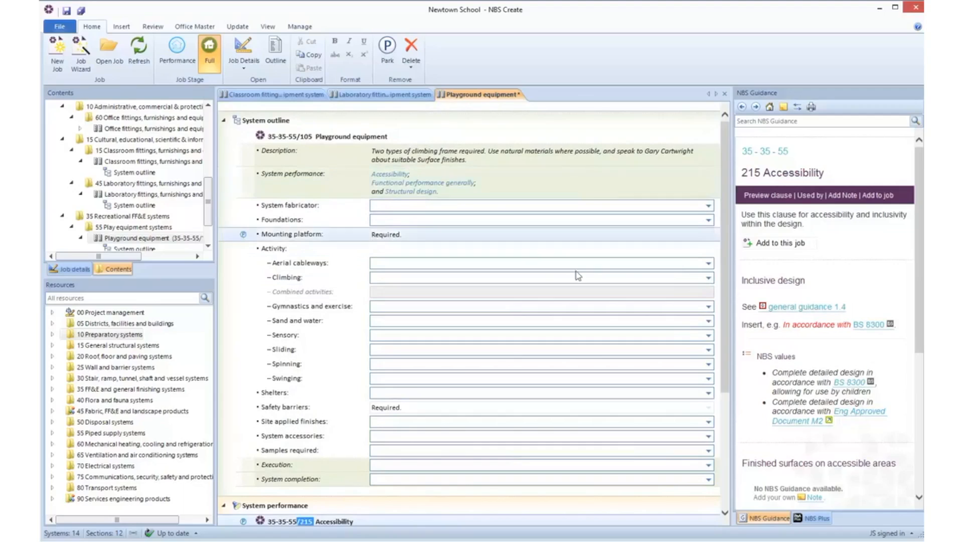
Set the Aerial cableways activity of the Playground equipment to Runways
{"action": "left_click", "coordinate": [708, 263]}
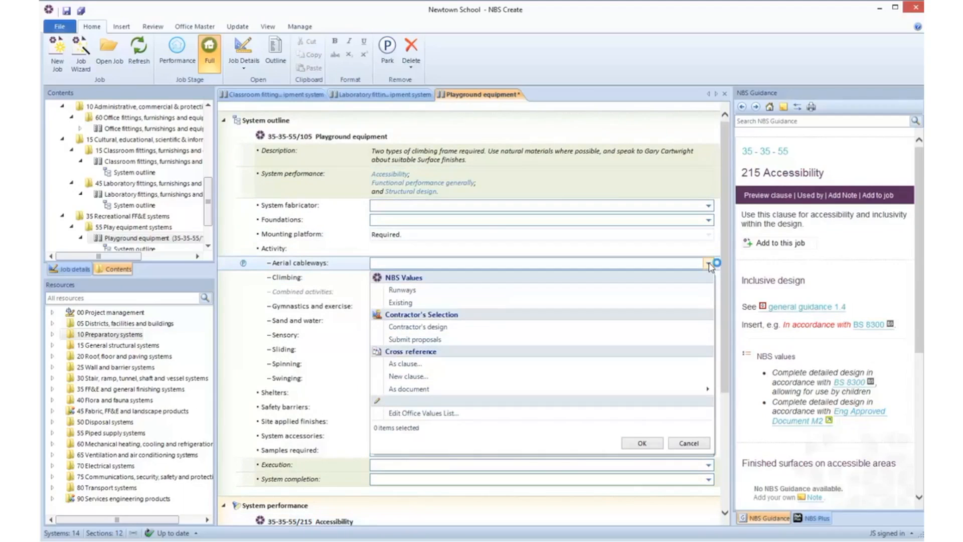
{"action": "left_click", "coordinate": [629, 291]}
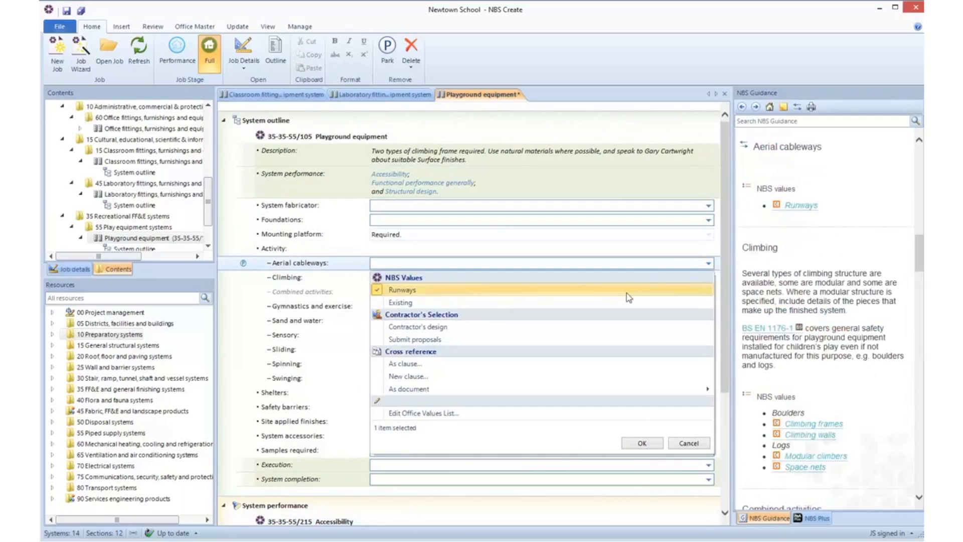
{"action": "left_click", "coordinate": [646, 443]}
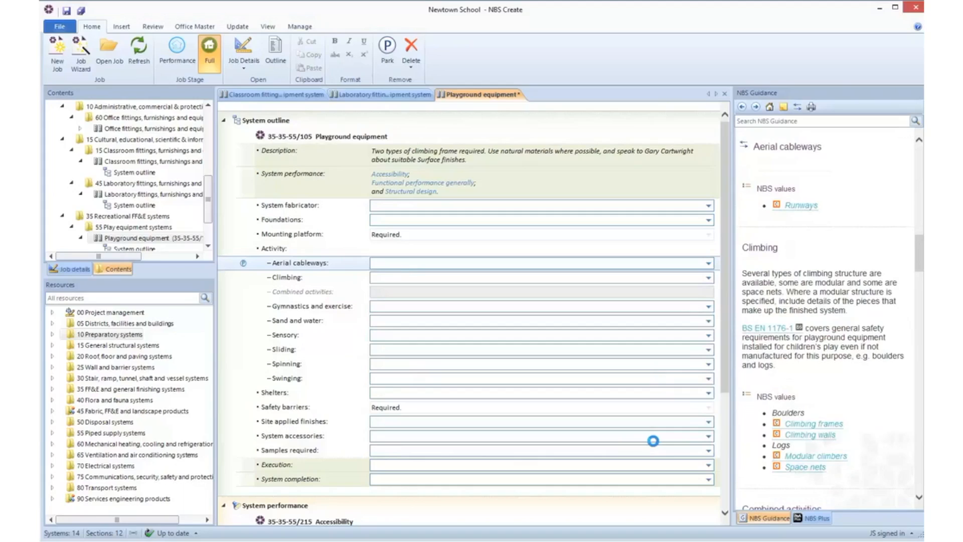
Set the Climbing activity to Climbing frames, Climbing walls and Logs
{"action": "left_click", "coordinate": [708, 279]}
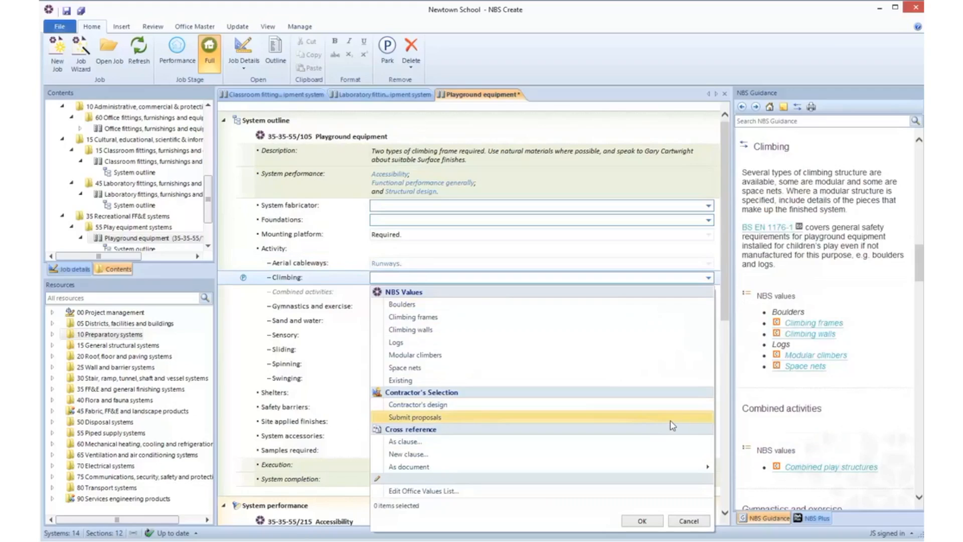
{"action": "left_click", "coordinate": [645, 323]}
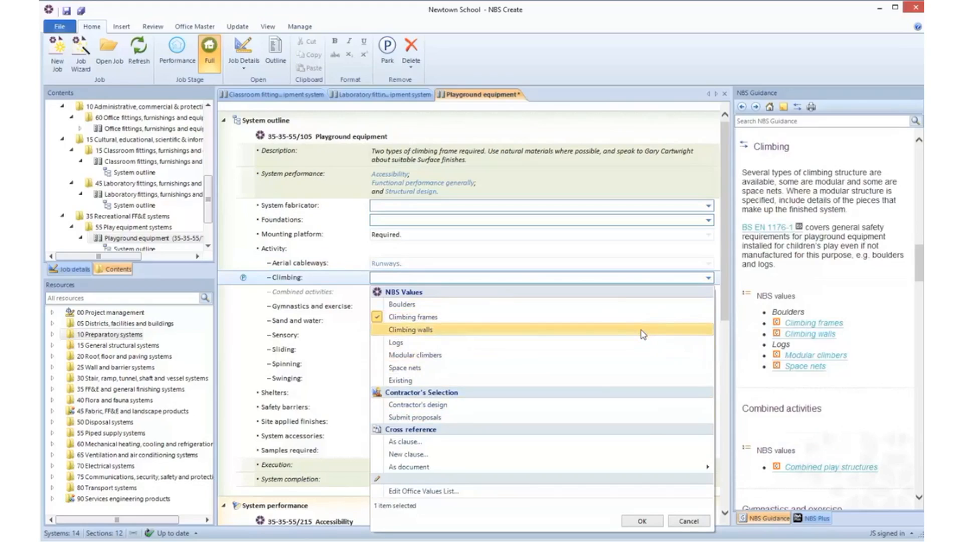
{"action": "left_click", "coordinate": [641, 330]}
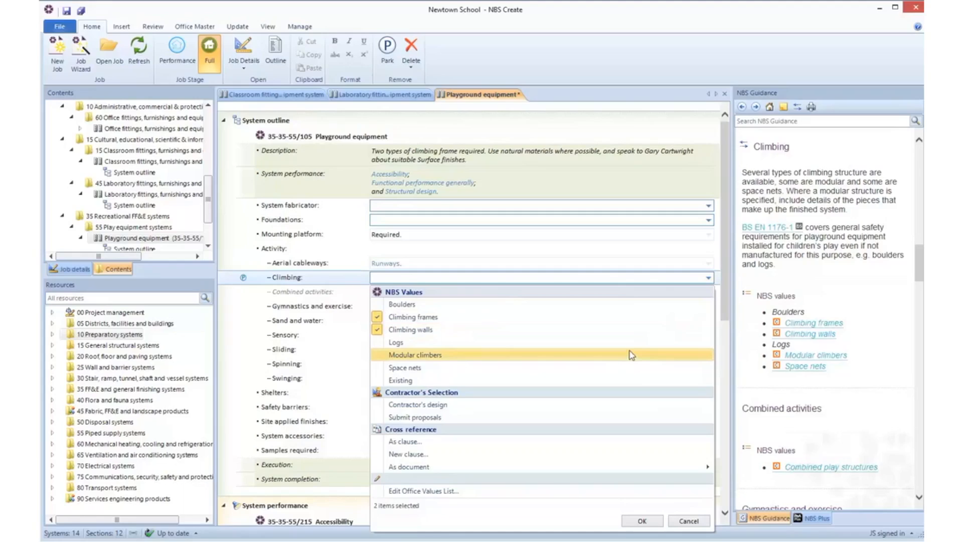
{"action": "left_click", "coordinate": [633, 343]}
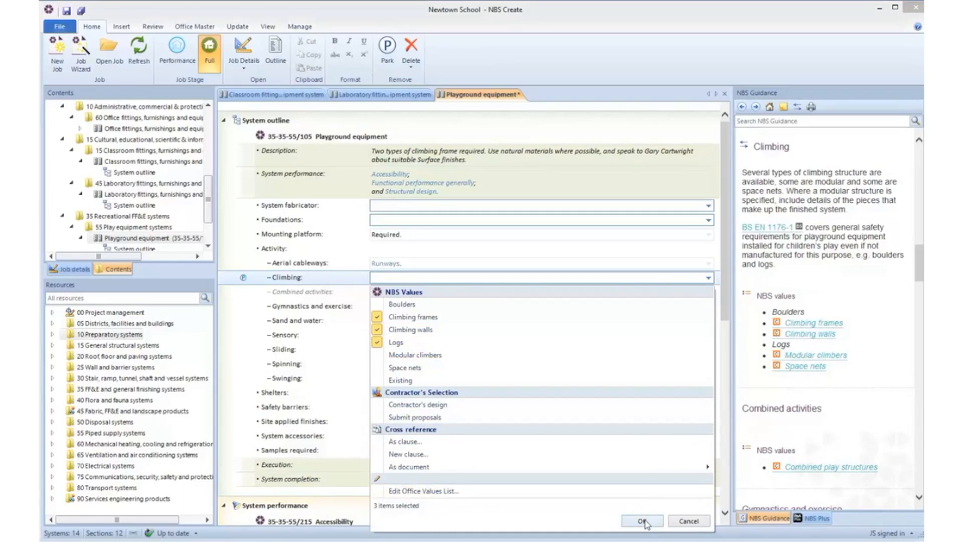
{"action": "left_click", "coordinate": [642, 521]}
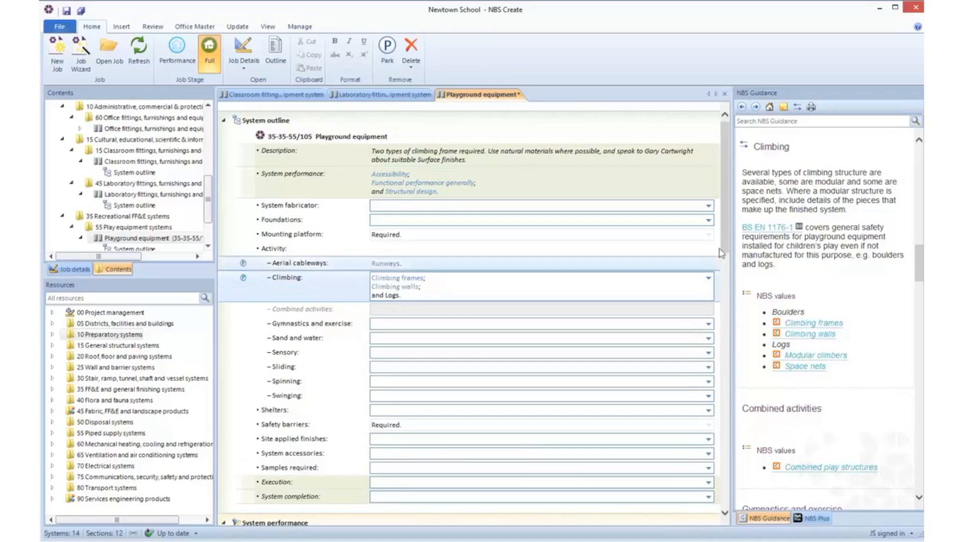
Replace Logs with Boulders in the Climbing activity of the Playground equipment, keeping Climbing frames and Climbing walls
{"action": "left_click_drag", "start_coordinate": [725, 246], "coordinate": [735, 392]}
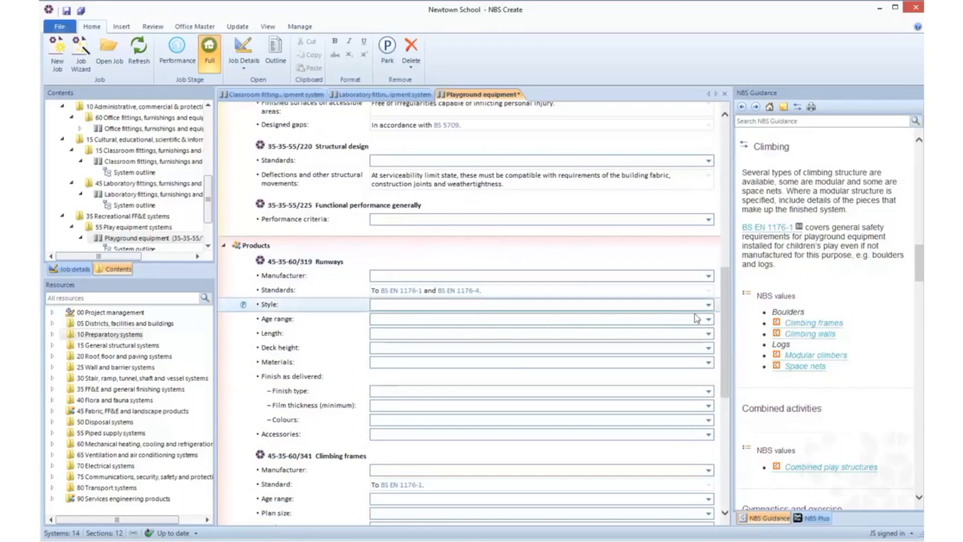
{"action": "left_click_drag", "start_coordinate": [728, 338], "coordinate": [722, 168]}
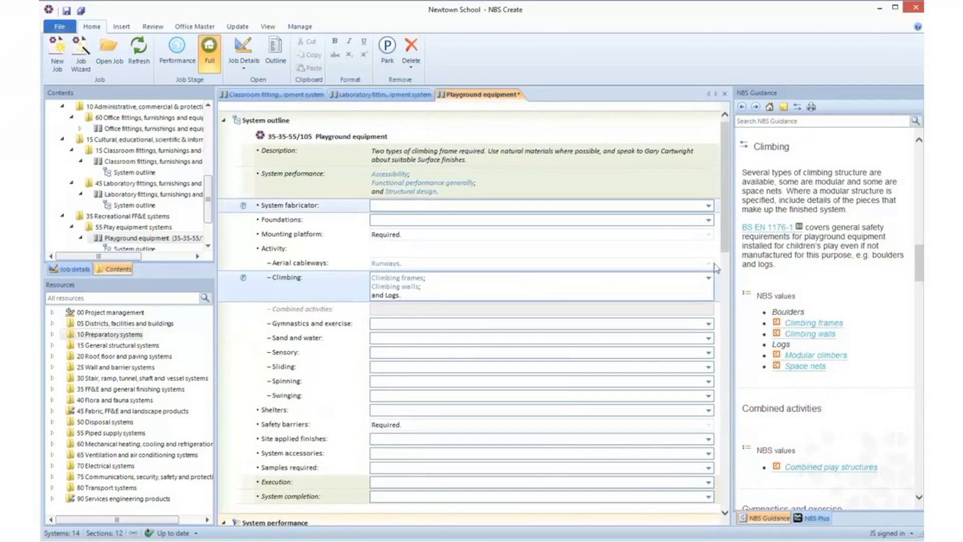
{"action": "left_click", "coordinate": [708, 288]}
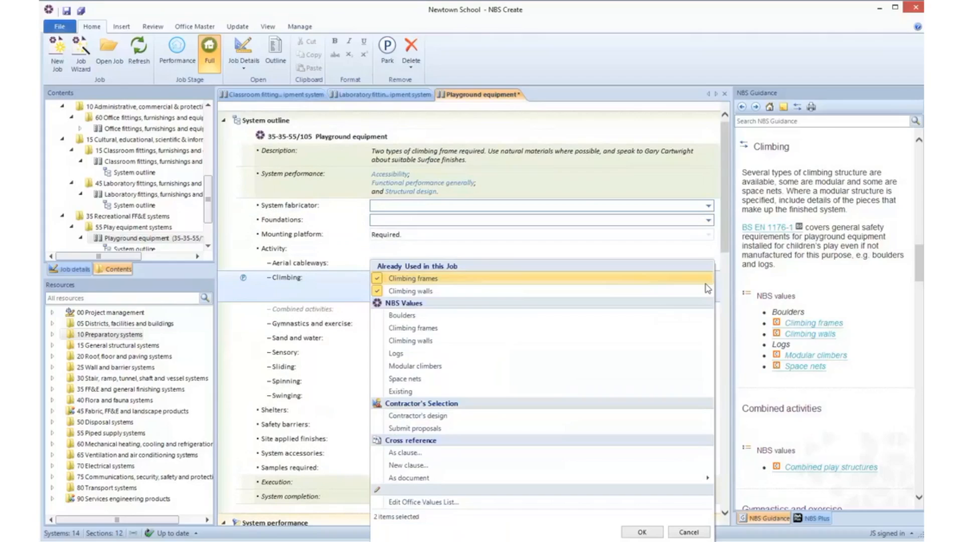
{"action": "left_click", "coordinate": [414, 316]}
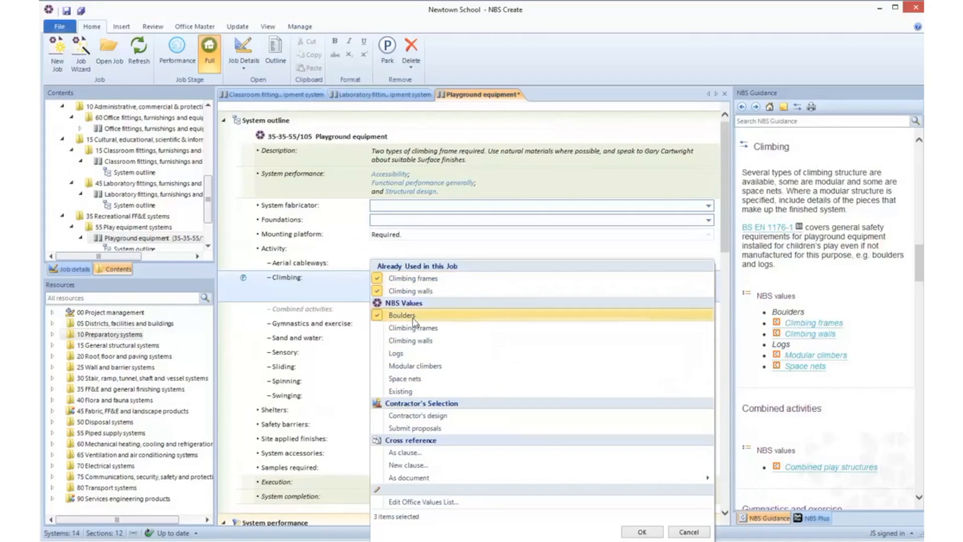
{"action": "left_click", "coordinate": [644, 534]}
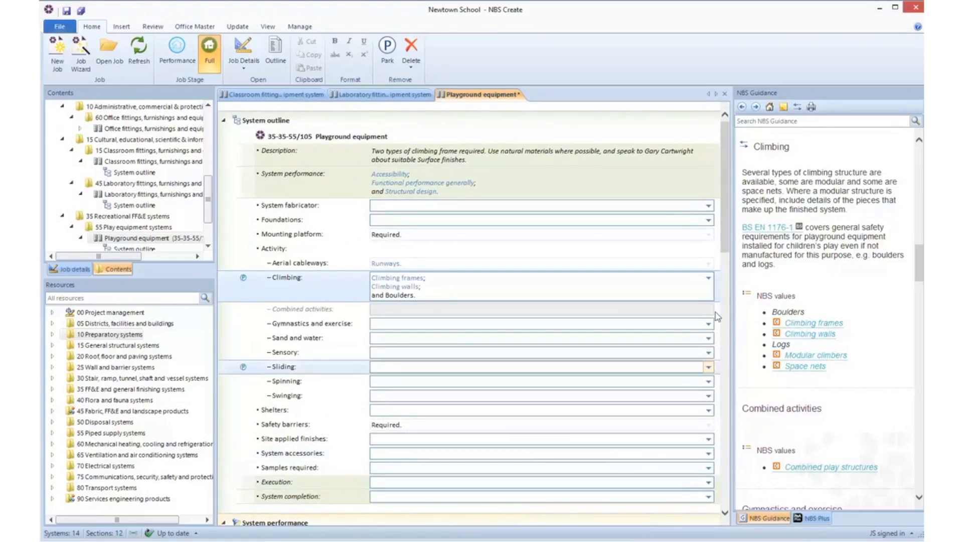
Replace Boulders with a second Climbing frames value in the Climbing activity, and open the Climbing frames type A clause with its guidance
{"action": "left_click", "coordinate": [708, 278]}
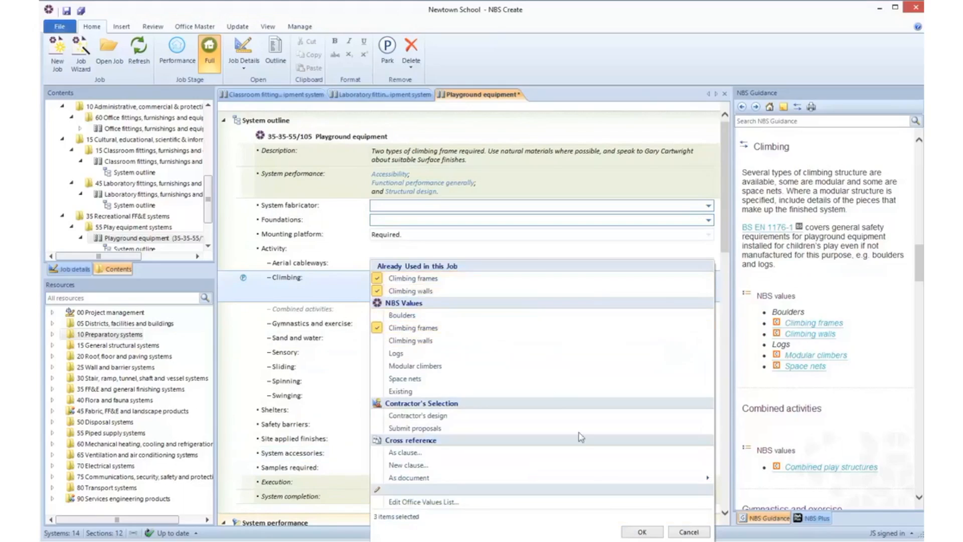
{"action": "left_click", "coordinate": [632, 530]}
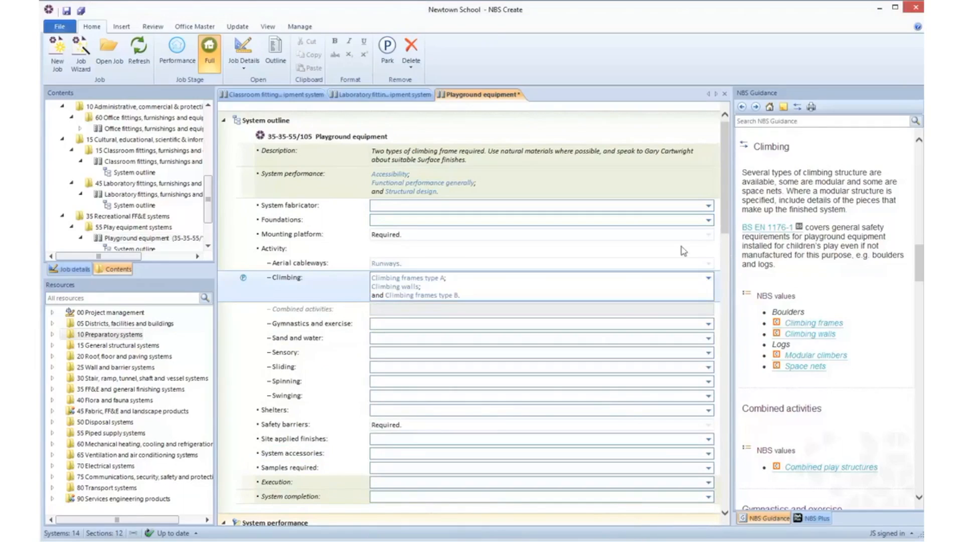
{"action": "left_click", "coordinate": [416, 279]}
{"action": "left_click", "coordinate": [441, 299]}
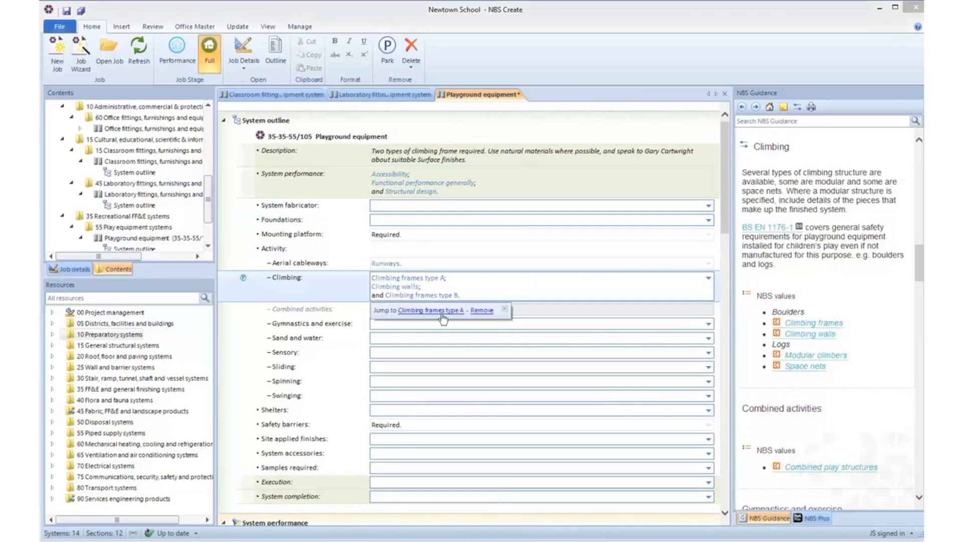
{"action": "left_click", "coordinate": [442, 311]}
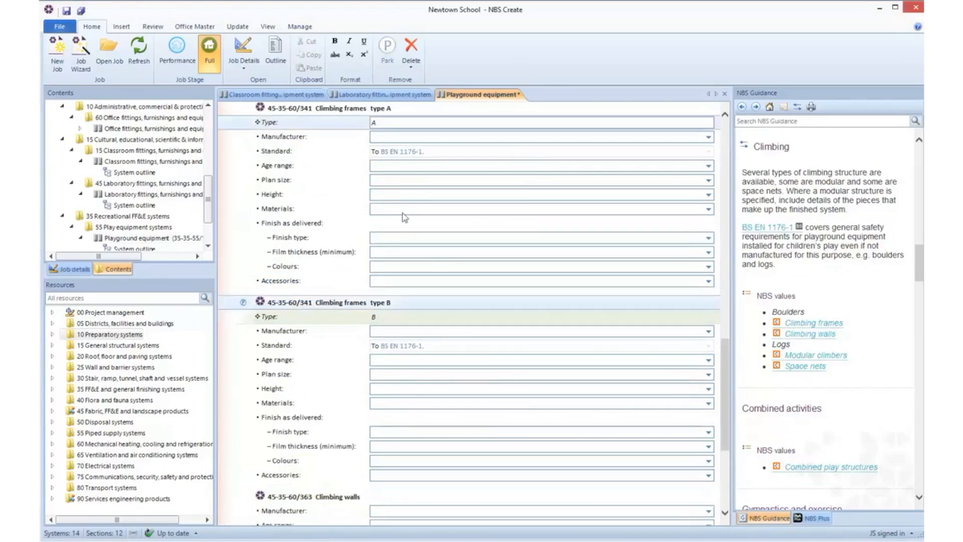
{"action": "left_click", "coordinate": [334, 110]}
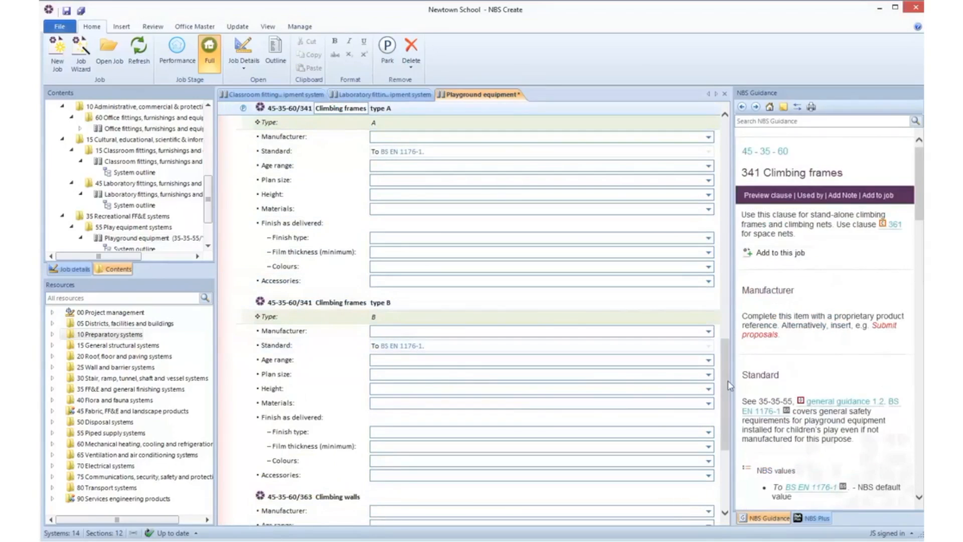
Set the Execution item of the Playground equipment outline to Installing play equipment
{"action": "left_click_drag", "start_coordinate": [725, 384], "coordinate": [727, 201]}
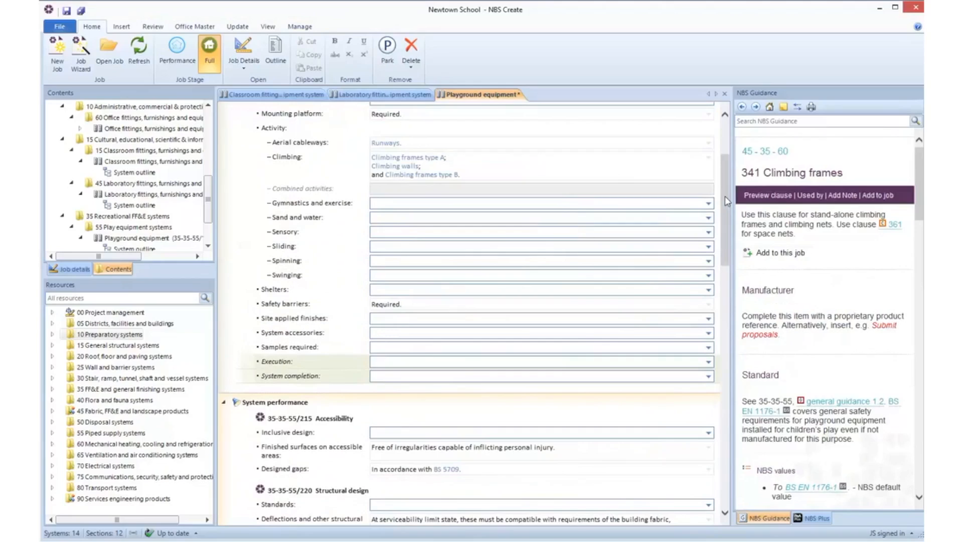
{"action": "left_click", "coordinate": [708, 362]}
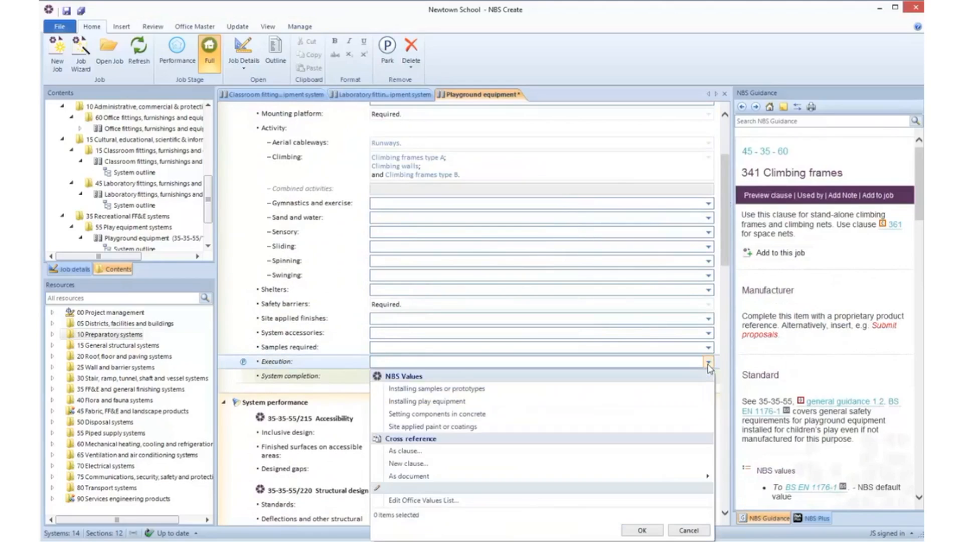
{"action": "left_click", "coordinate": [571, 400]}
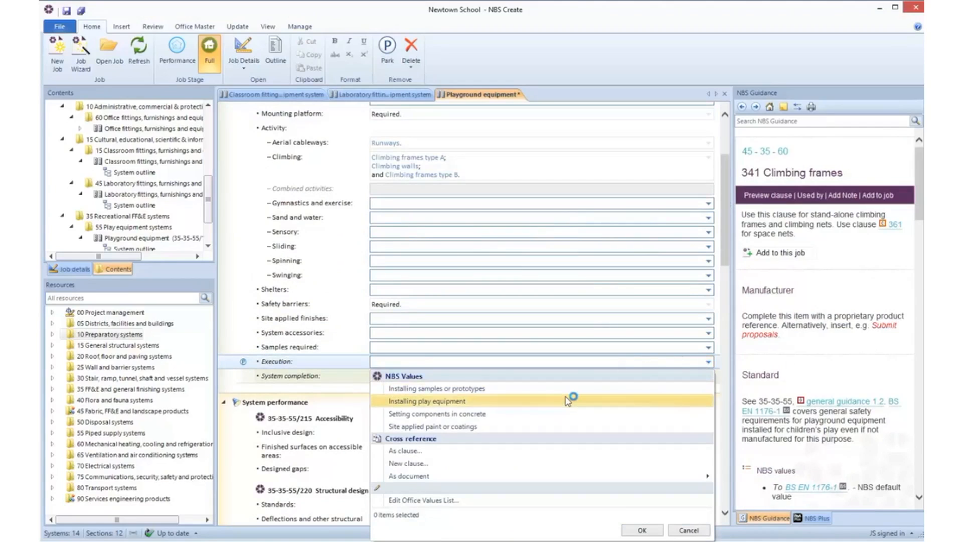
{"action": "left_click", "coordinate": [642, 529]}
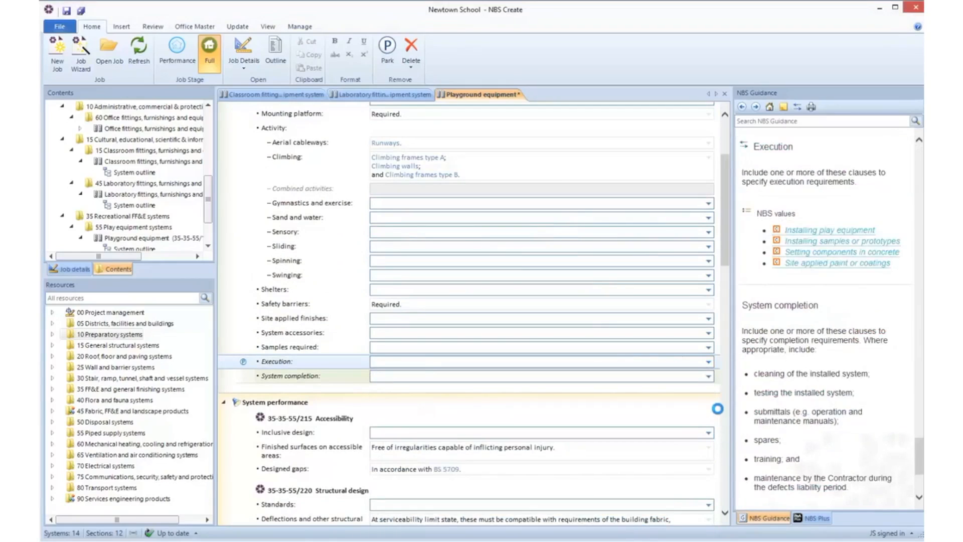
Set the System completion item of the Playground equipment outline to Testing of play equipment and Documentation
{"action": "left_click", "coordinate": [708, 377]}
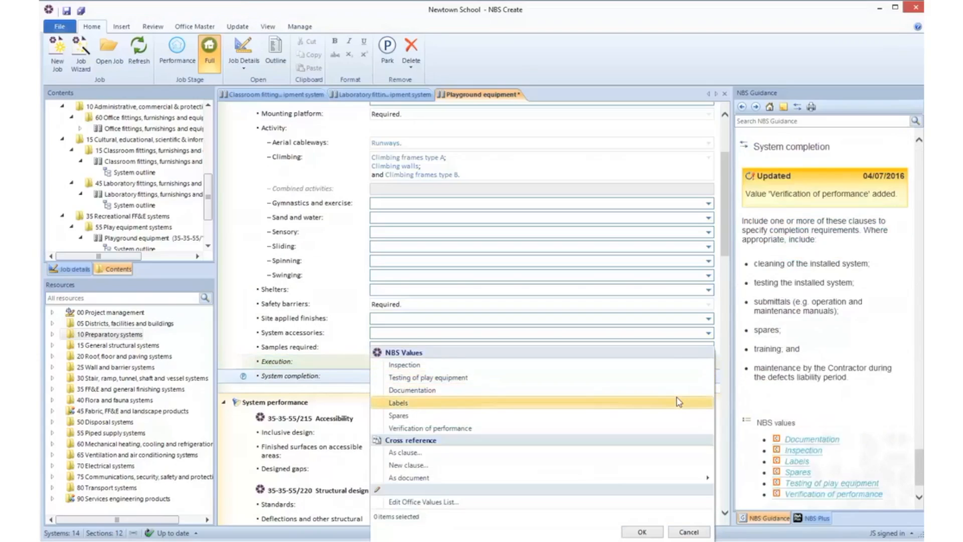
{"action": "left_click", "coordinate": [679, 393]}
{"action": "left_click", "coordinate": [676, 379]}
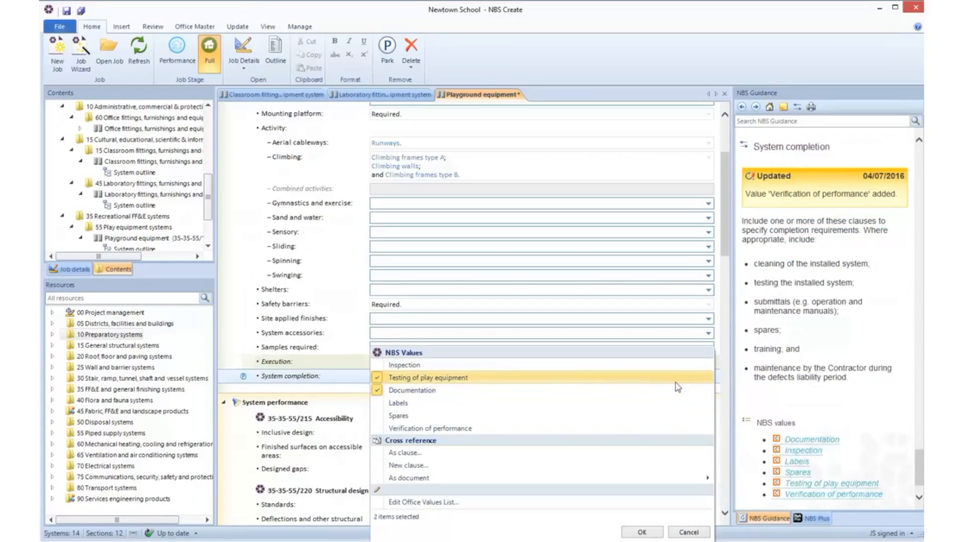
{"action": "left_click", "coordinate": [643, 532]}
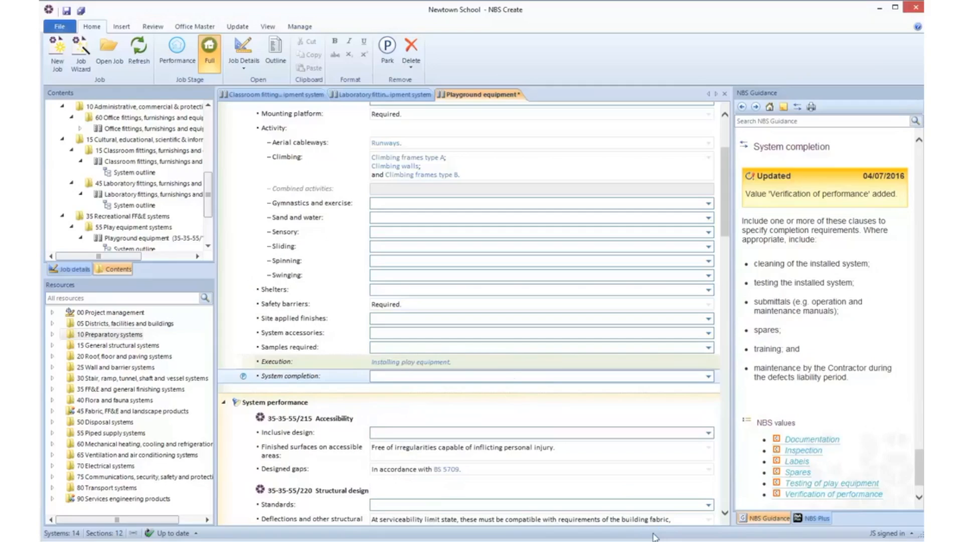
Append the trial text "fhrygd" to the Deflections and other structural movements value in the Structural design clause, and erase it again
{"action": "left_click_drag", "start_coordinate": [723, 243], "coordinate": [742, 517]}
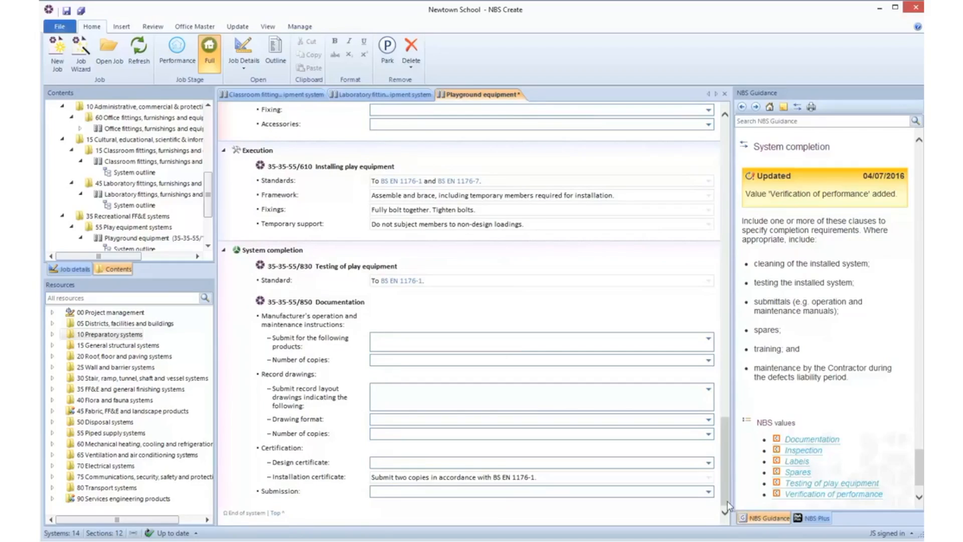
{"action": "left_click_drag", "start_coordinate": [727, 501], "coordinate": [721, 187]}
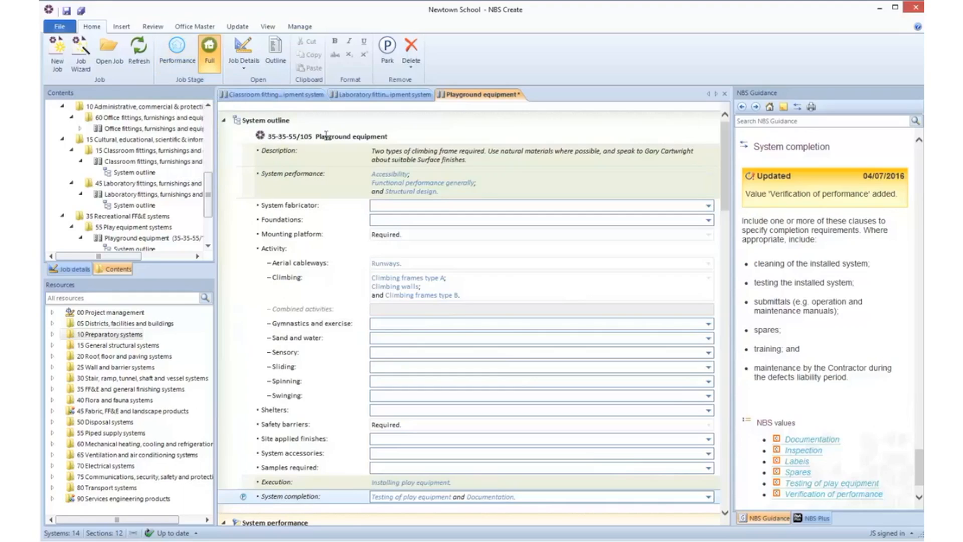
{"action": "left_click_drag", "start_coordinate": [729, 192], "coordinate": [746, 269]}
{"action": "left_click", "coordinate": [667, 259]}
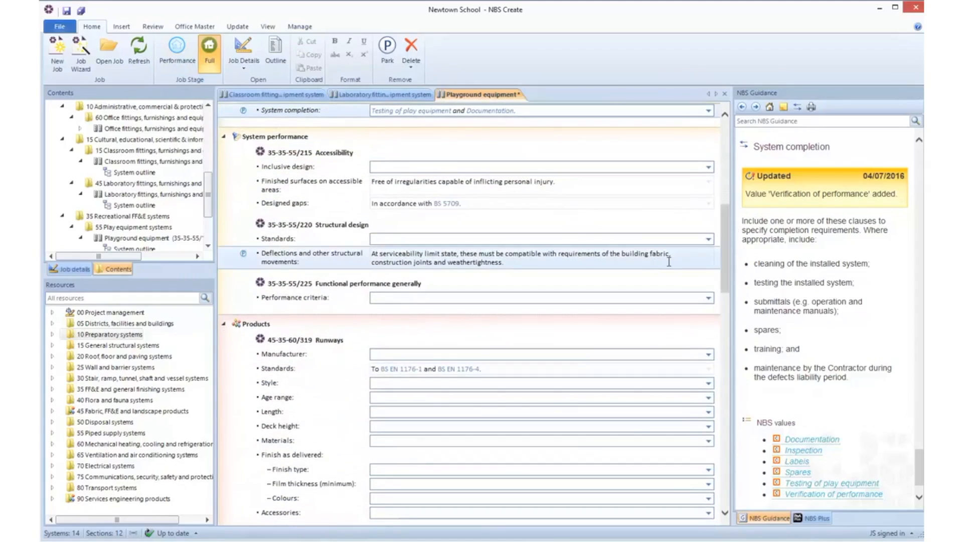
{"action": "type", "text": "fhr"}
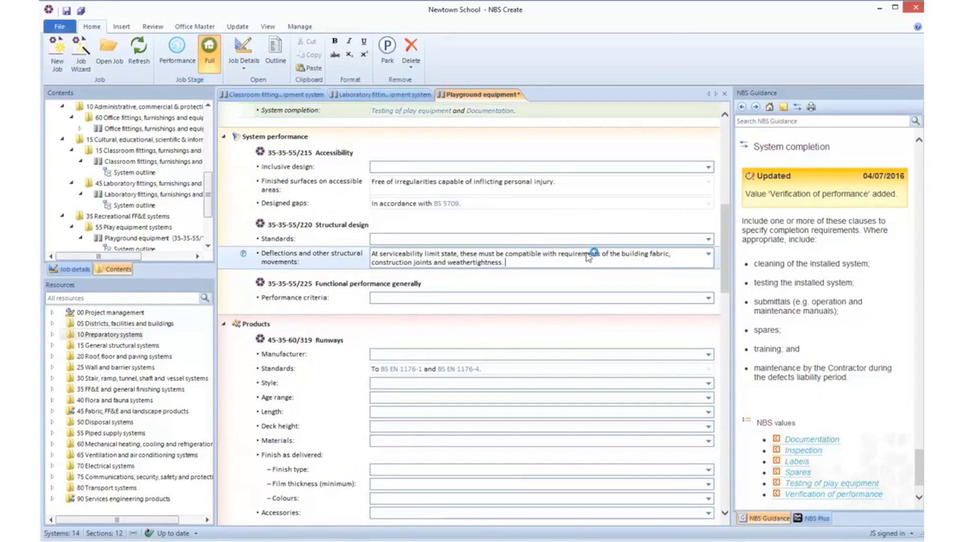
{"action": "type", "text": "ygd"}
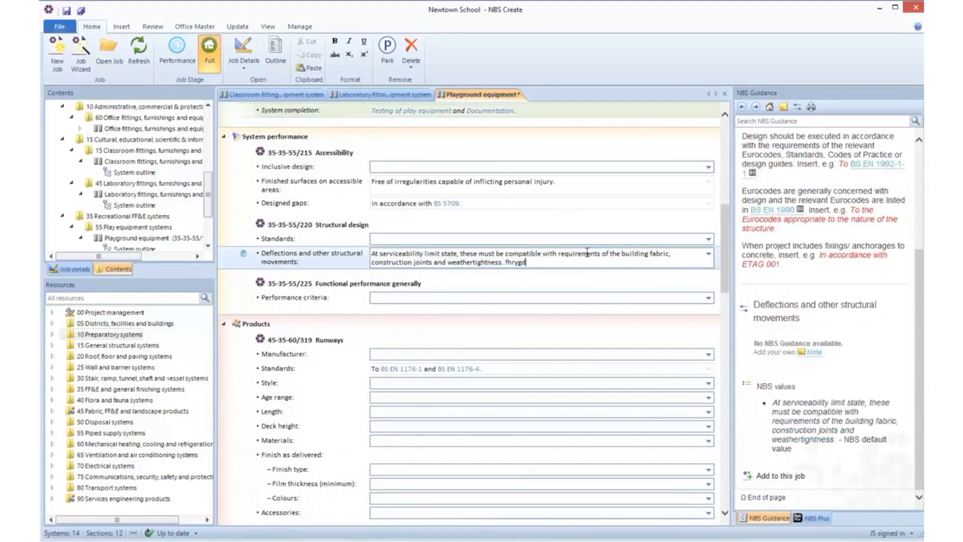
{"action": "key", "text": "BackSpace"}
{"action": "key", "text": "BackSpace"}
{"action": "key", "text": "BackSpace"}
{"action": "key", "text": "BackSpace"}
{"action": "key", "text": "BackSpace"}
{"action": "key", "text": "BackSpace"}
Collapse the System outline, System performance, Products, Execution and System completion sections of the Playground equipment system
{"action": "left_click_drag", "start_coordinate": [725, 271], "coordinate": [735, 516]}
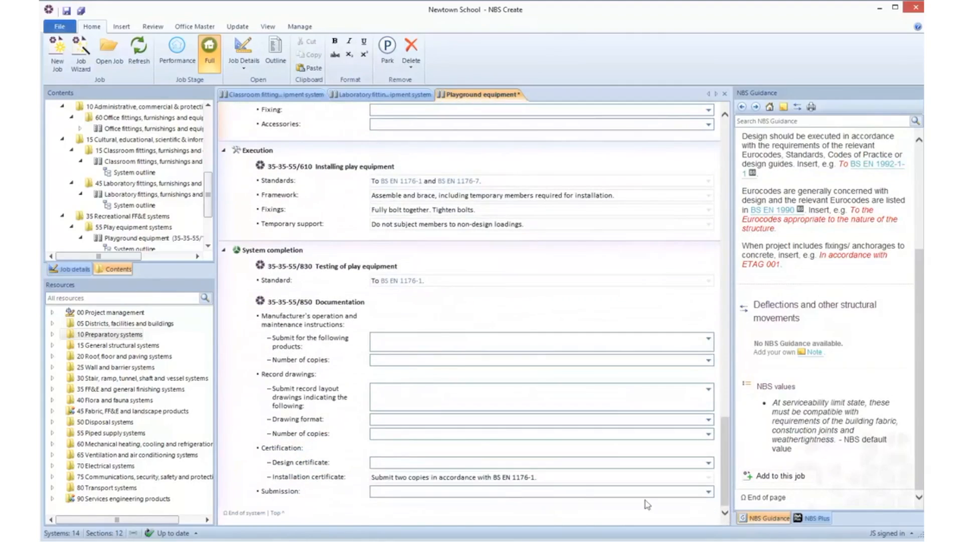
{"action": "left_click", "coordinate": [275, 512]}
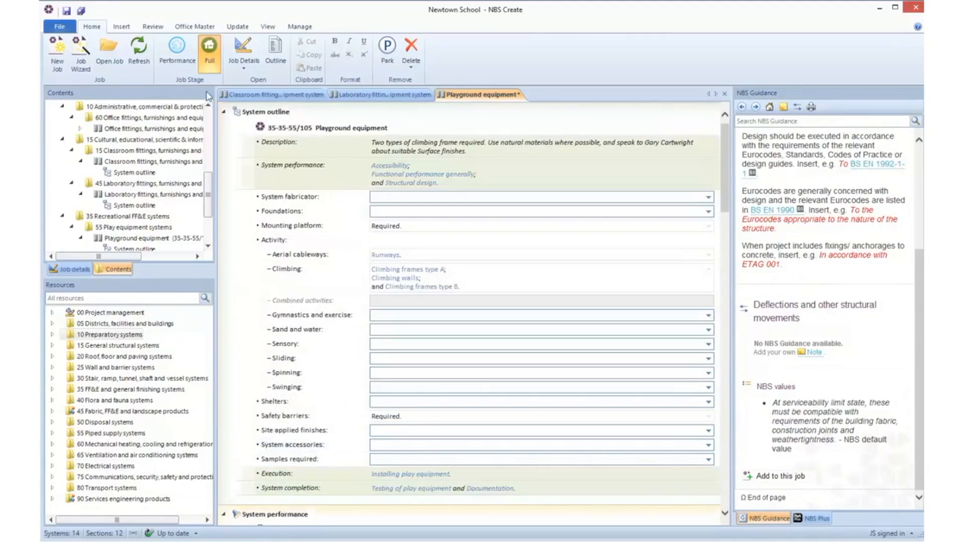
{"action": "left_click", "coordinate": [224, 111]}
{"action": "left_click", "coordinate": [224, 127]}
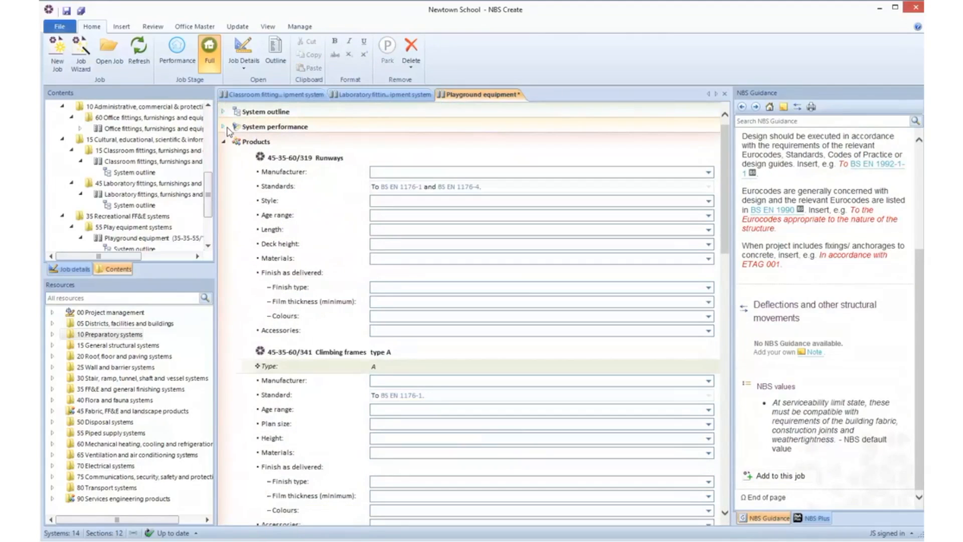
{"action": "left_click", "coordinate": [224, 142]}
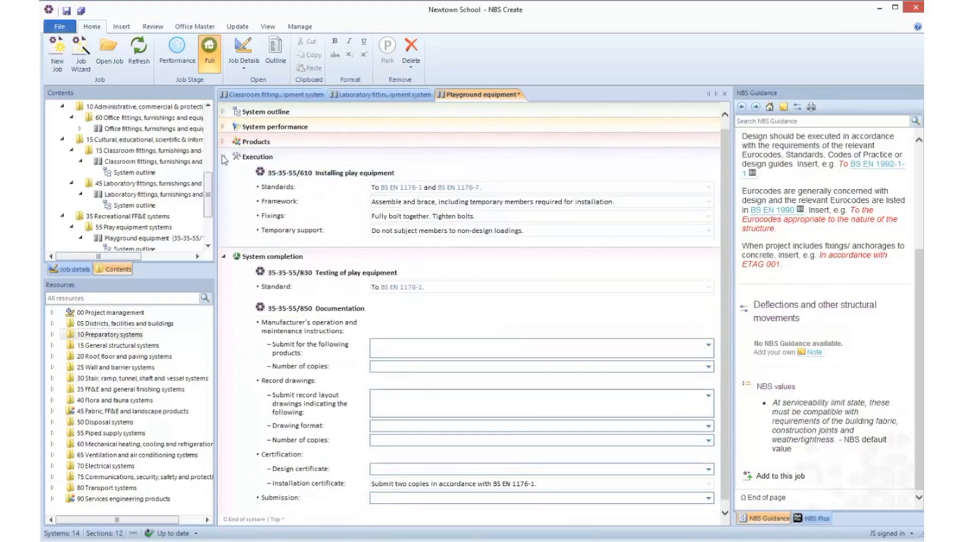
{"action": "left_click", "coordinate": [223, 159]}
{"action": "left_click", "coordinate": [224, 181]}
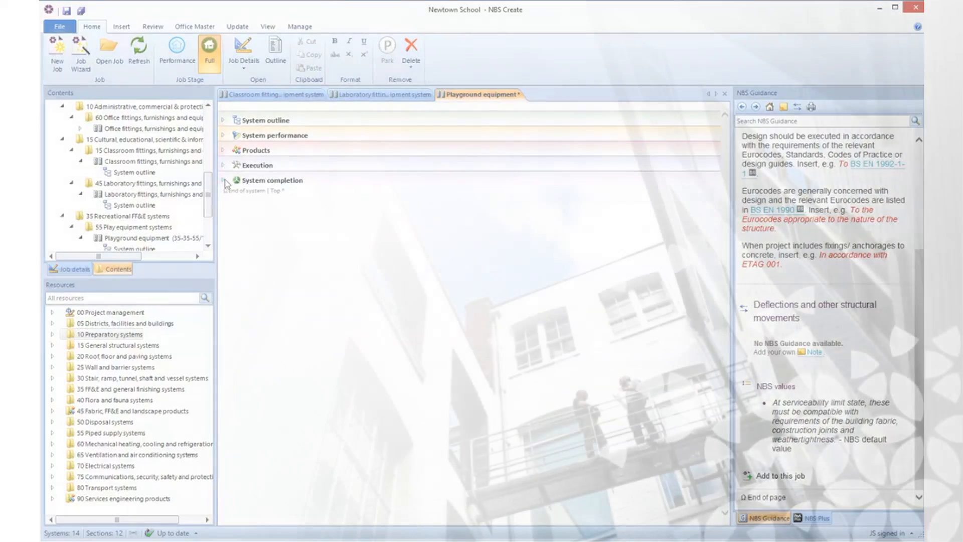